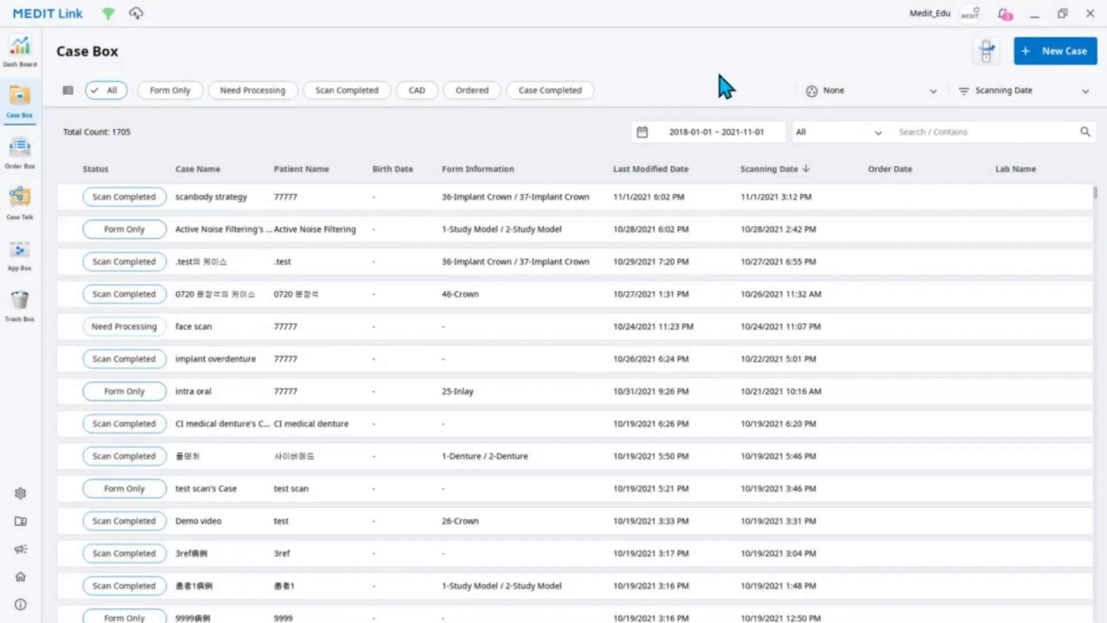
- Start a new case for the existing patient, name it 'Implant's Case', and register it for scanning
{"action": "left_click", "coordinate": [1051, 57]}
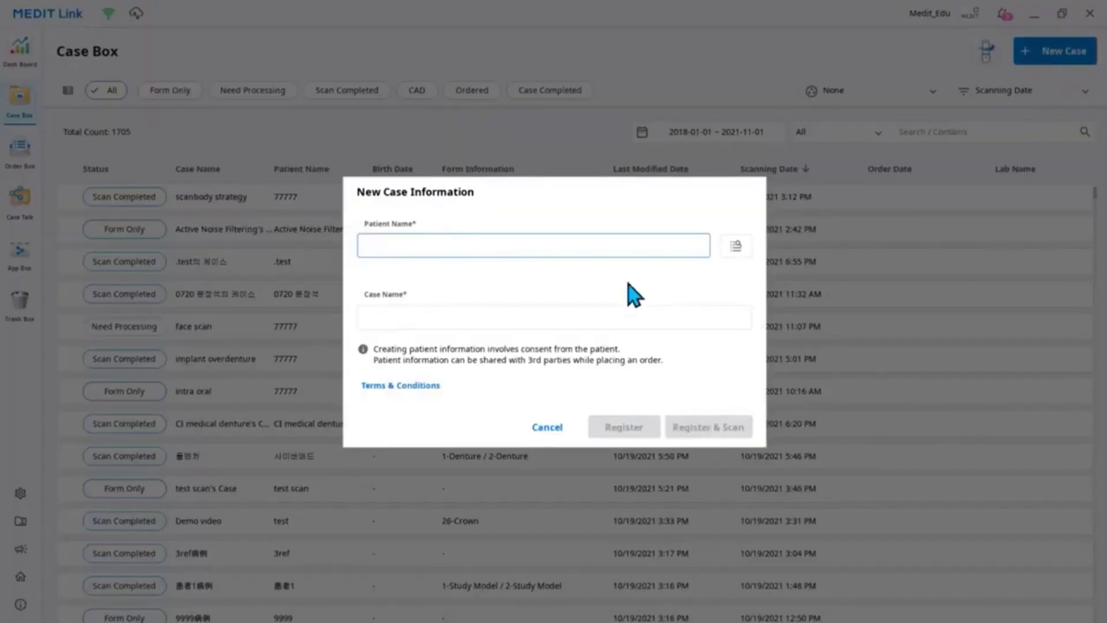
{"action": "type", "text": "Hyohyang"}
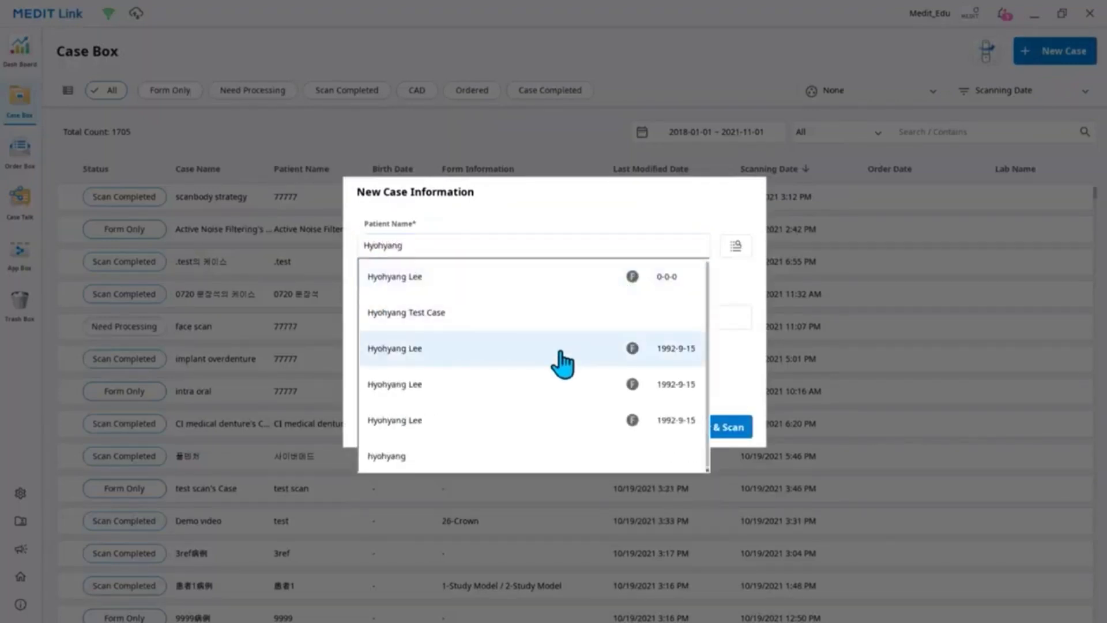
{"action": "left_click", "coordinate": [562, 348]}
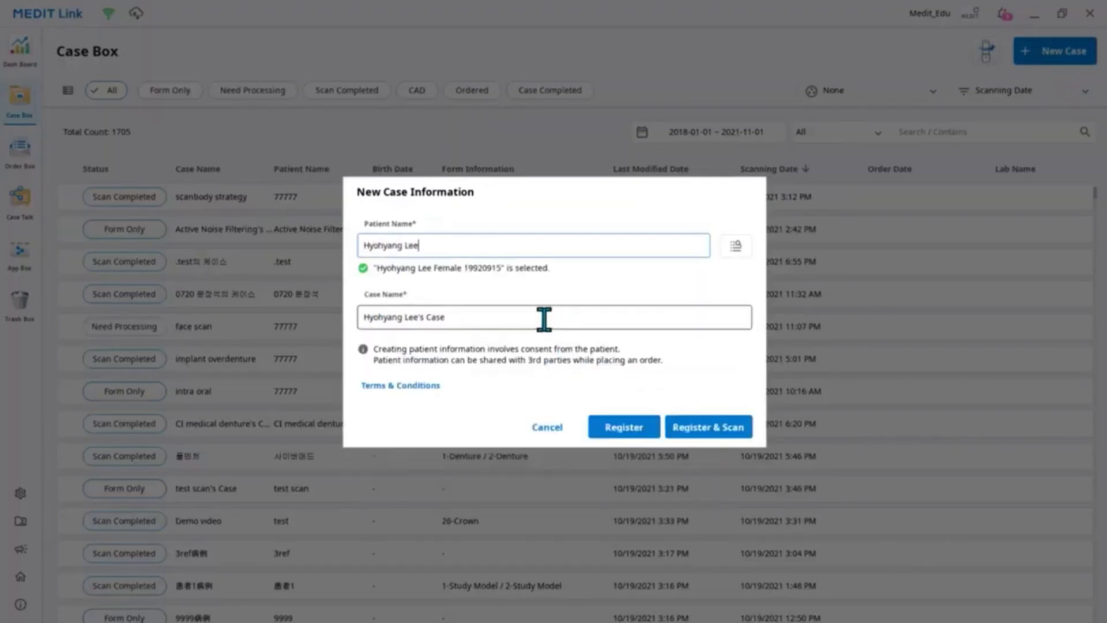
{"action": "type", "text": "Implant"}
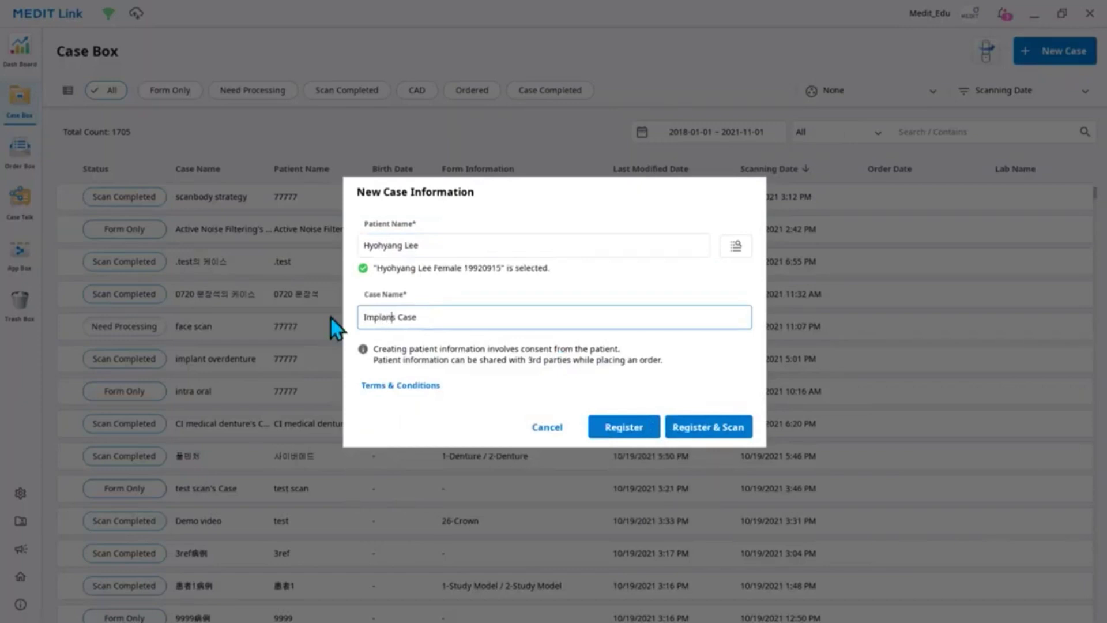
{"action": "left_click", "coordinate": [723, 429]}
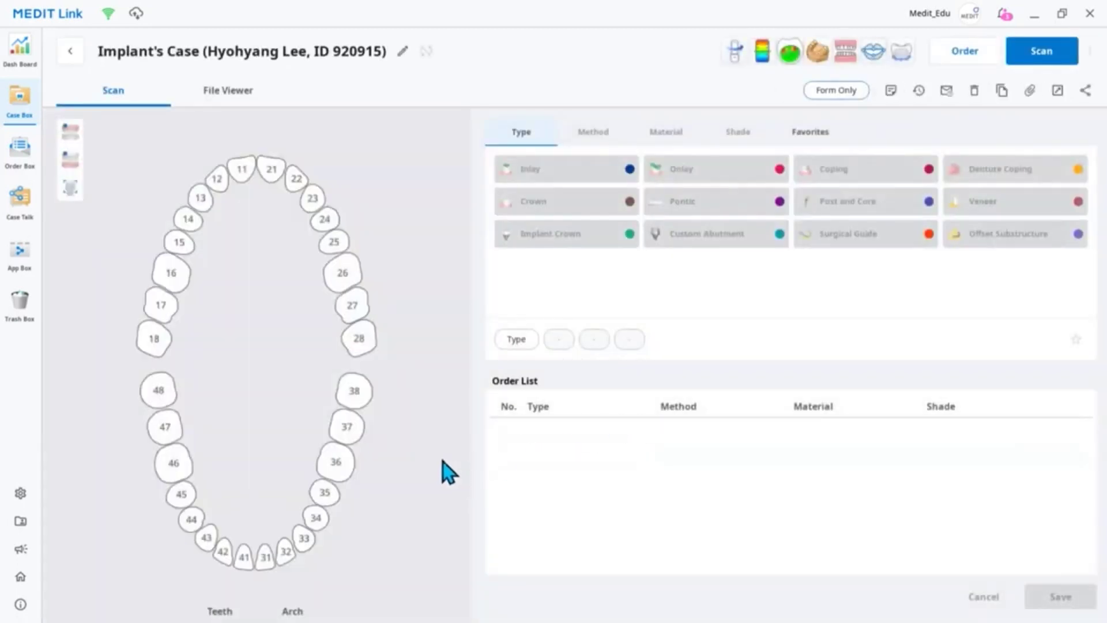
- Mark teeth 36 and 37 as Zirconia custom abutments and open the case for scanning
{"action": "left_click", "coordinate": [337, 474]}
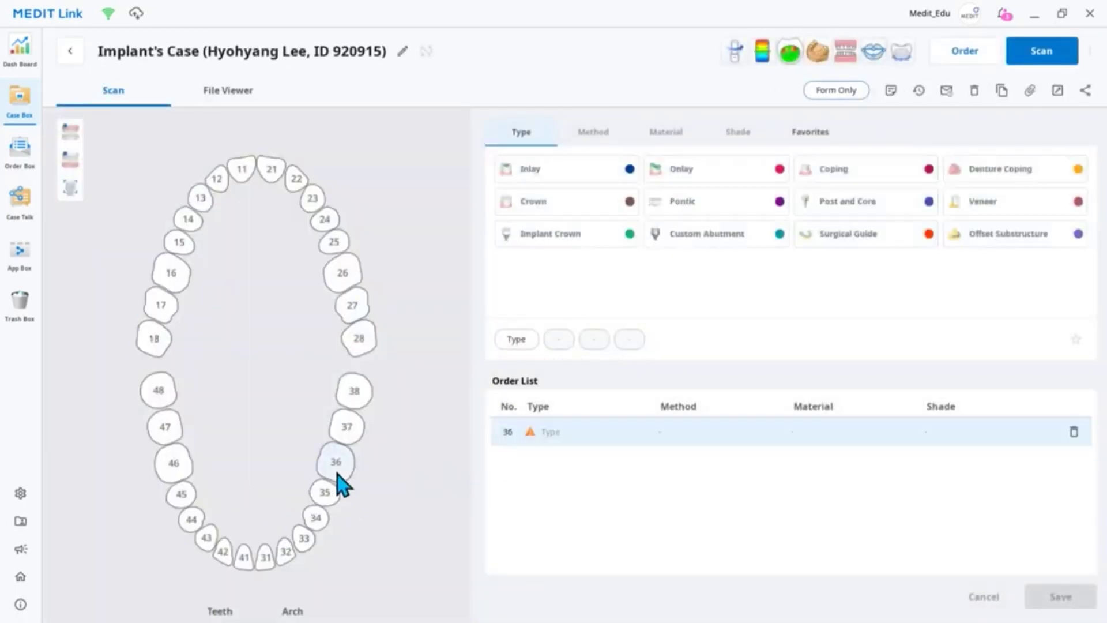
{"action": "left_click", "coordinate": [354, 434]}
{"action": "left_click", "coordinate": [676, 241]}
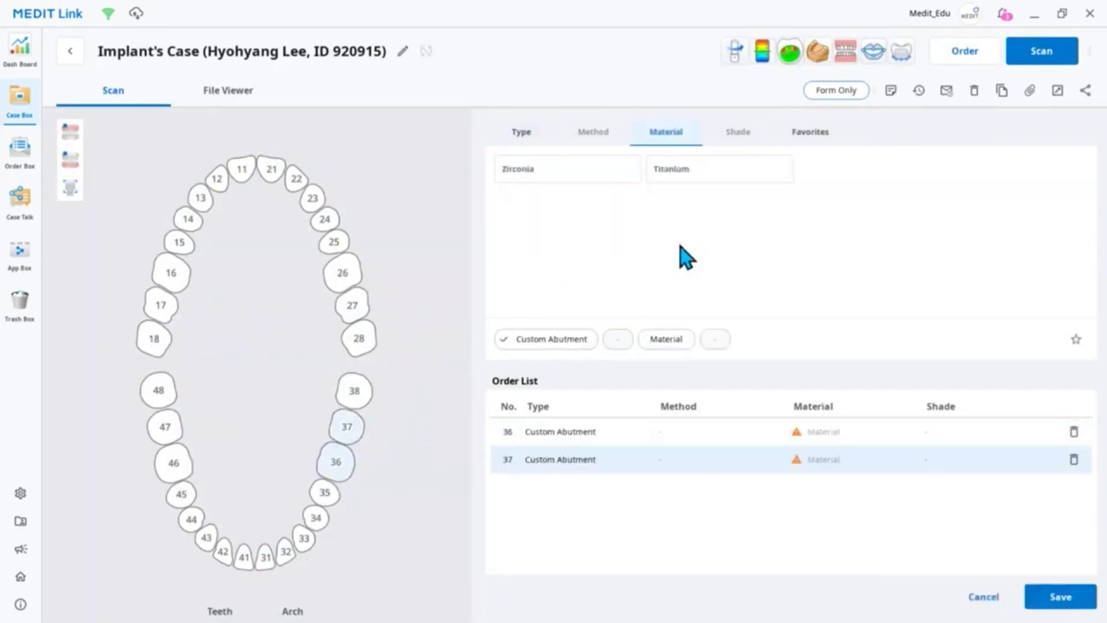
{"action": "left_click", "coordinate": [576, 180]}
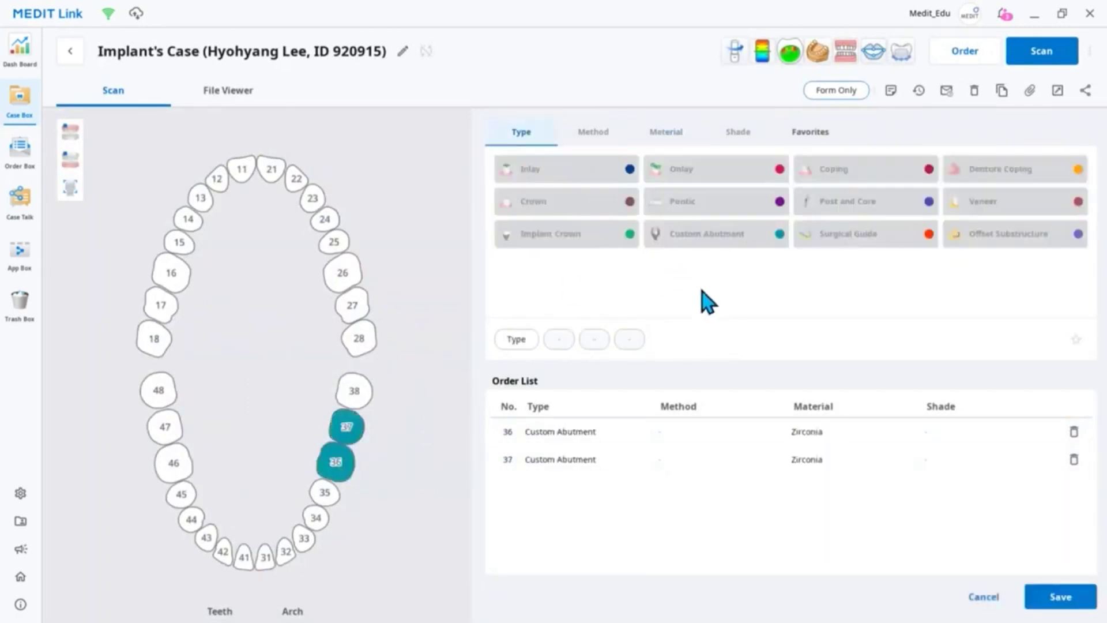
{"action": "left_click", "coordinate": [1063, 50]}
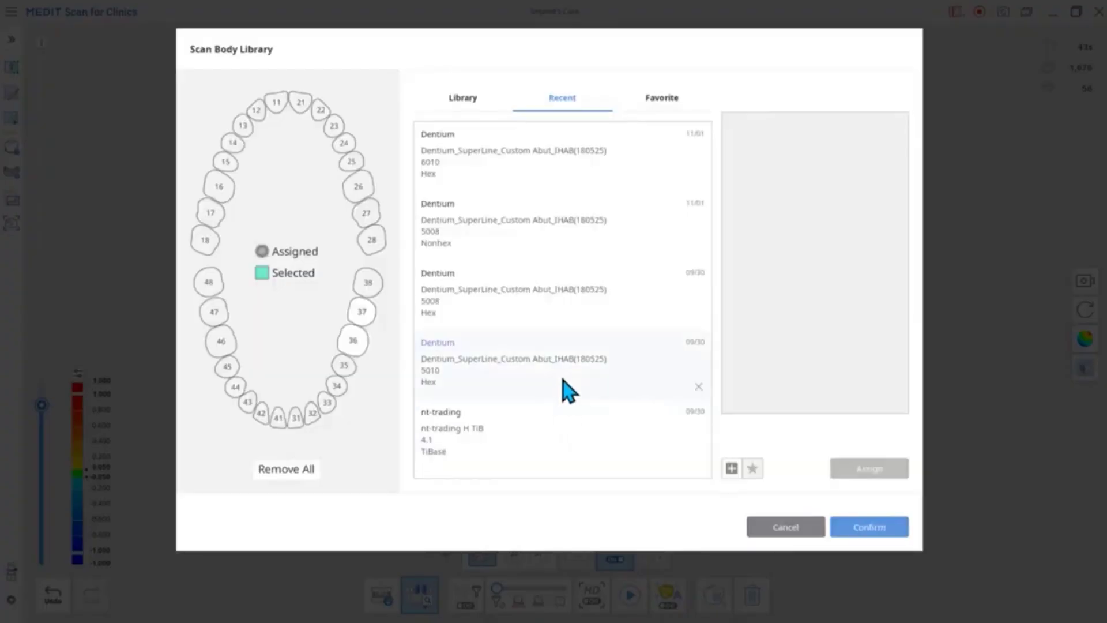
- Select the Dentium SuperLine Custom Abut 6010 Hex scan body in the library
{"action": "left_click", "coordinate": [483, 106]}
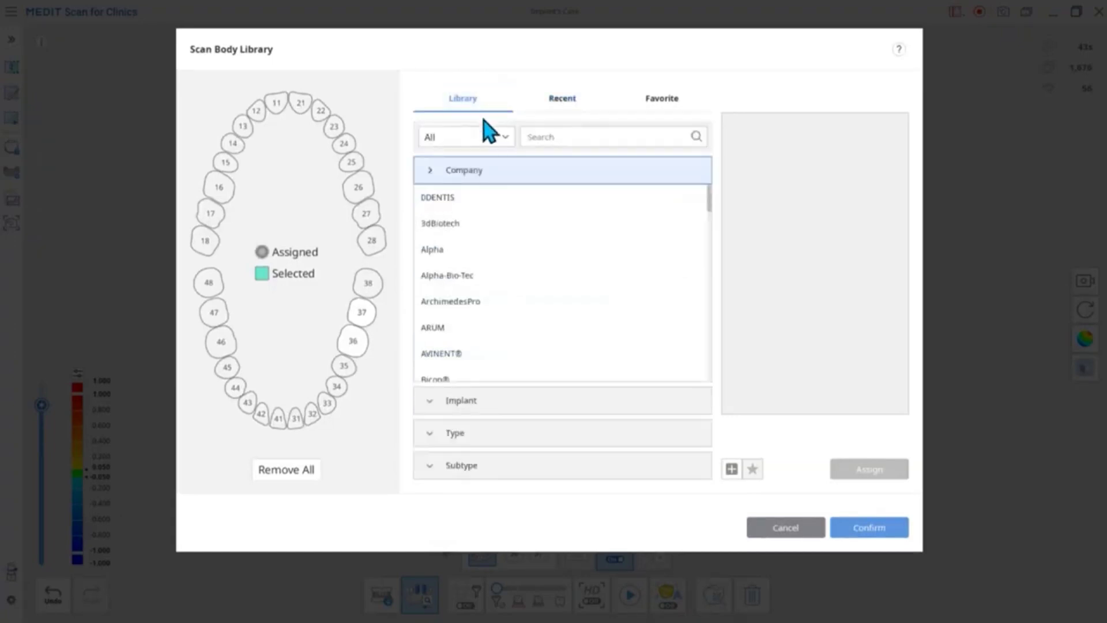
{"action": "scroll", "coordinate": [536, 276], "scroll_direction": "down", "scroll_amount": 5}
{"action": "left_click", "coordinate": [559, 352]}
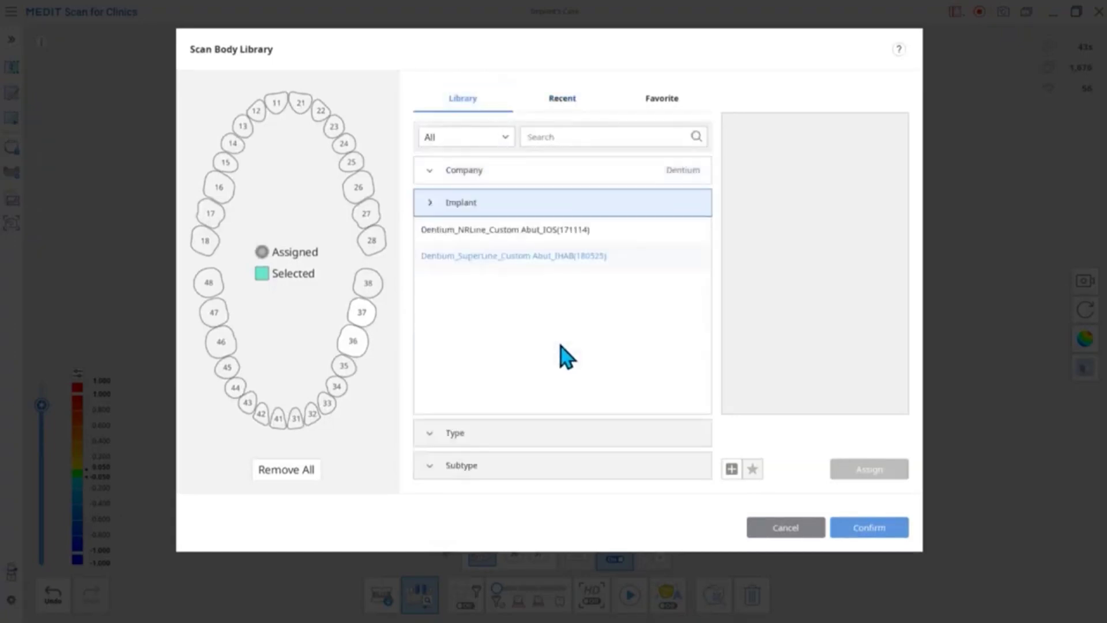
{"action": "left_click", "coordinate": [578, 258]}
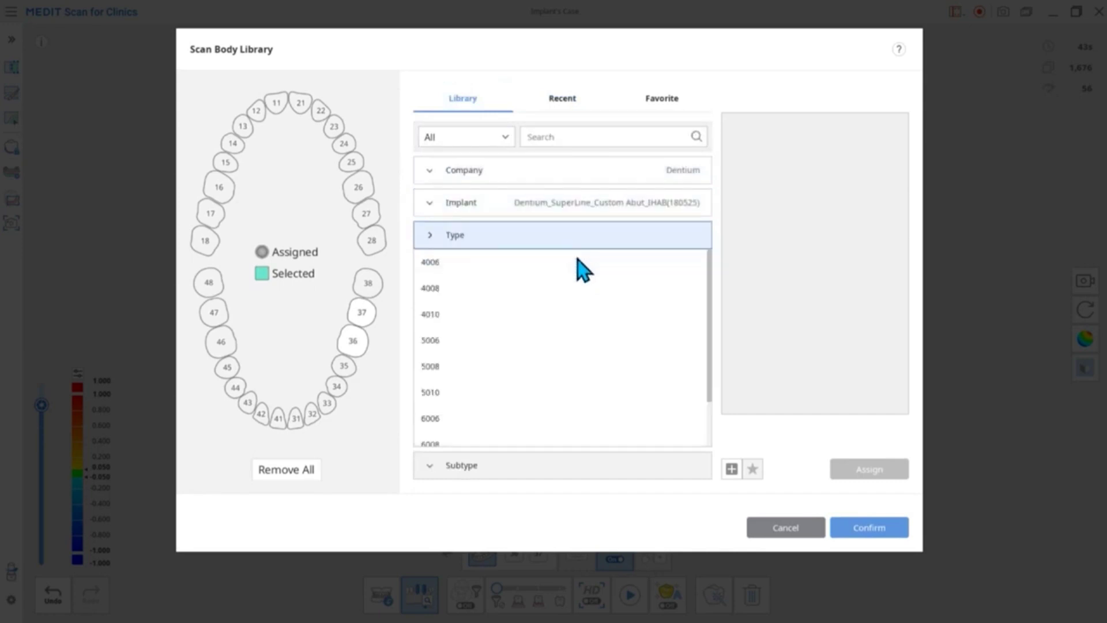
{"action": "scroll", "coordinate": [538, 400], "scroll_direction": "down", "scroll_amount": 2}
{"action": "left_click", "coordinate": [512, 419]}
{"action": "left_click", "coordinate": [490, 299]}
{"action": "left_click_drag", "start_coordinate": [850, 303], "coordinate": [808, 334]}
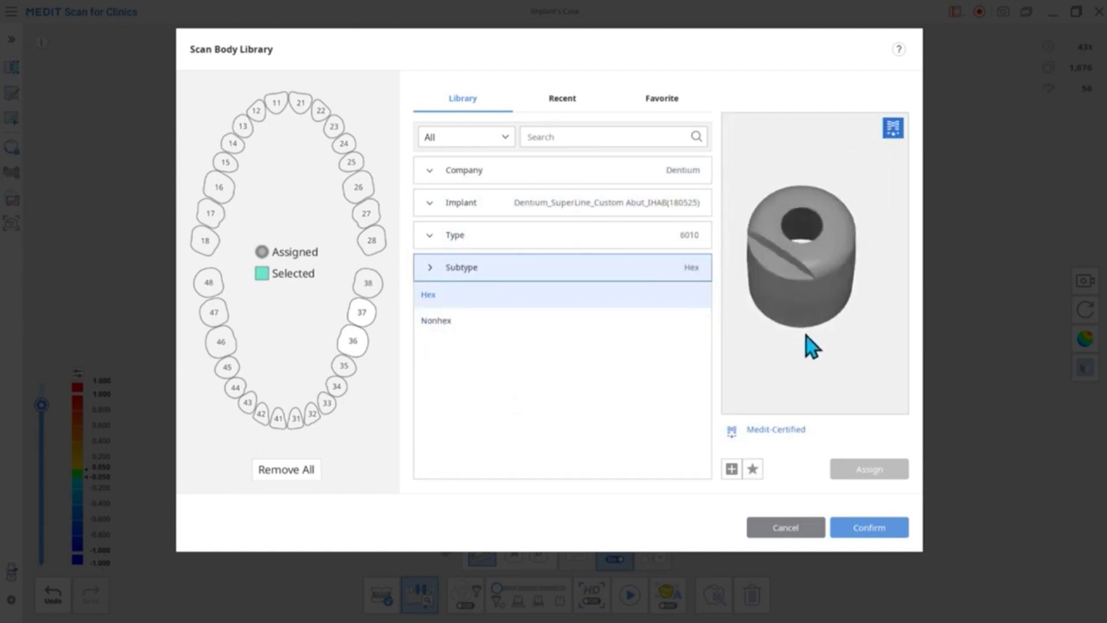
- Assign that scan body to teeth 36 and 37
{"action": "left_click", "coordinate": [353, 341]}
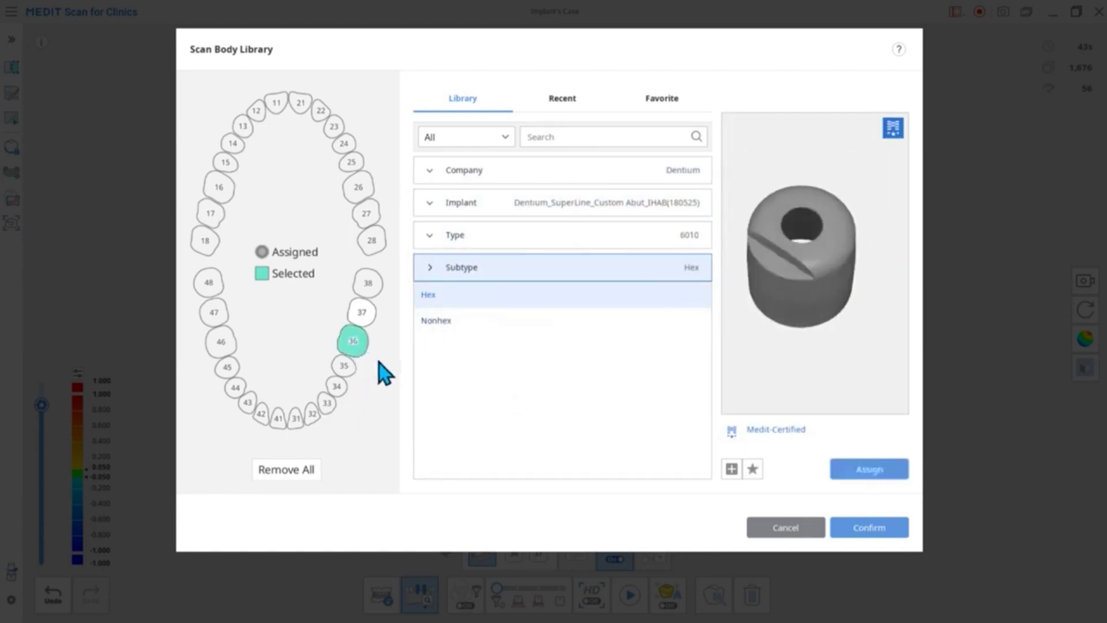
{"action": "left_click", "coordinate": [877, 478]}
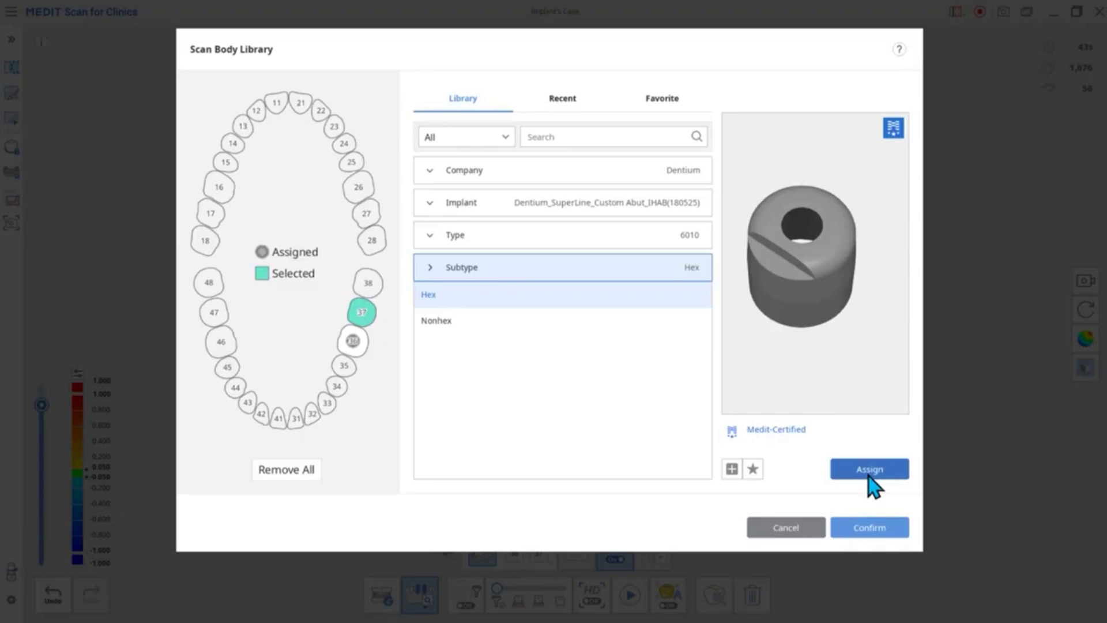
{"action": "left_click", "coordinate": [868, 475]}
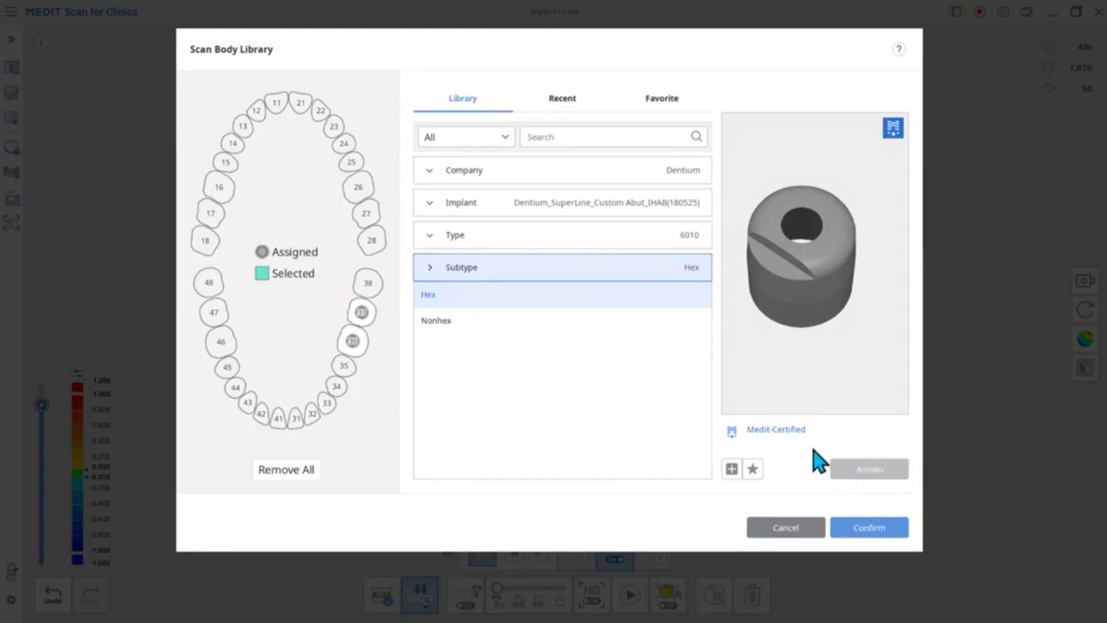
{"action": "left_click", "coordinate": [733, 470]}
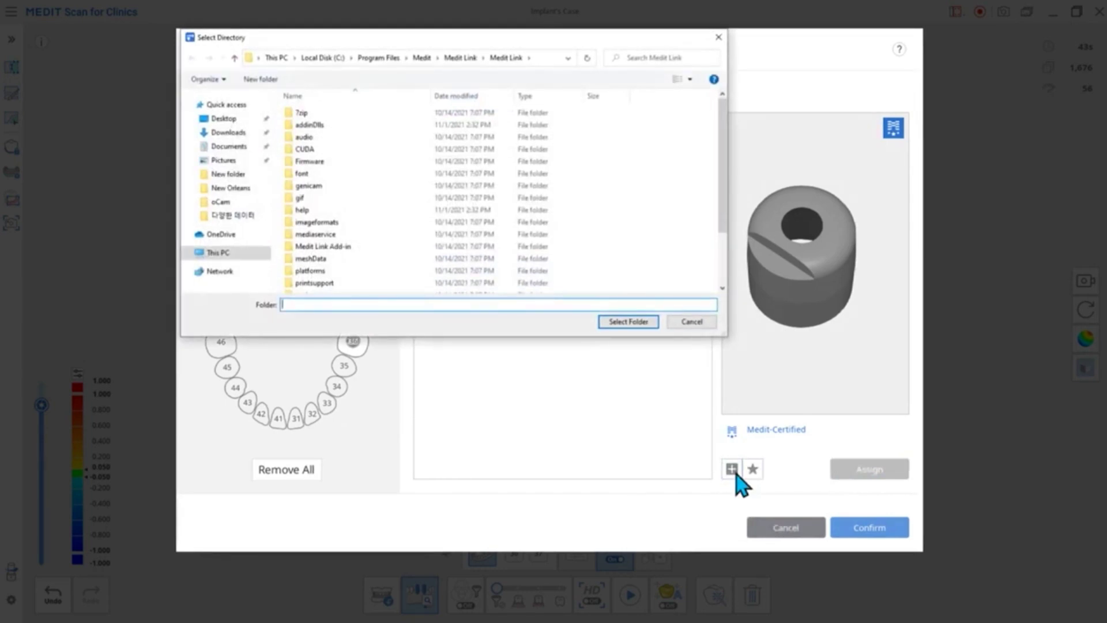
- Cancel adding a new scan body library and resume scanning the lower arch
{"action": "left_click", "coordinate": [679, 324]}
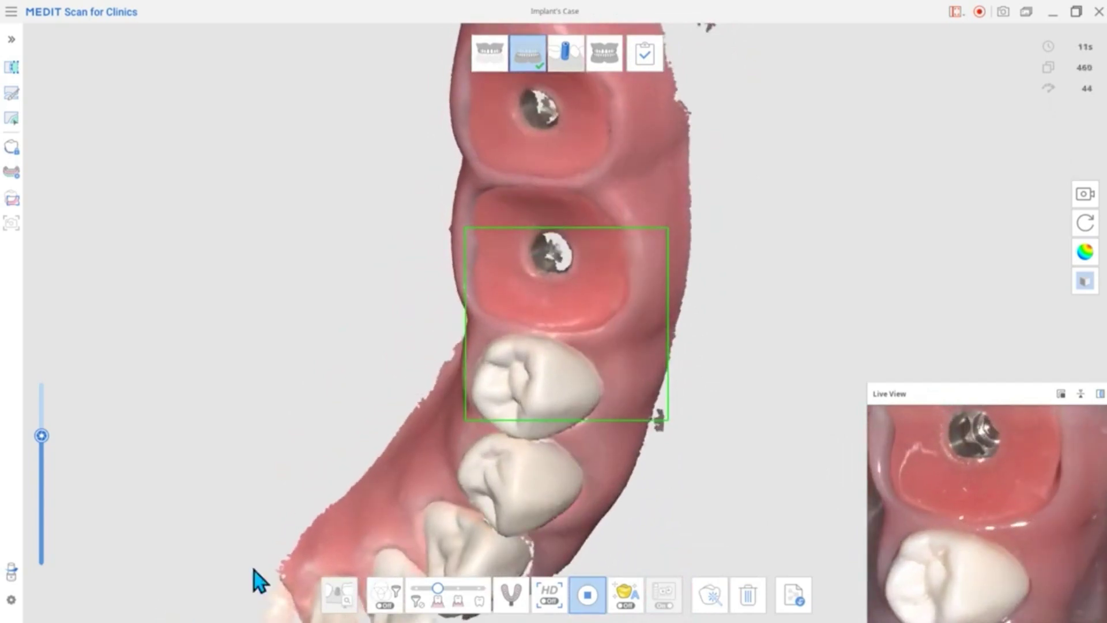
- Finish the lower arch scan and raise the slider value from 20.00 to 22.00
{"action": "mouse_move", "coordinate": [46, 440]}
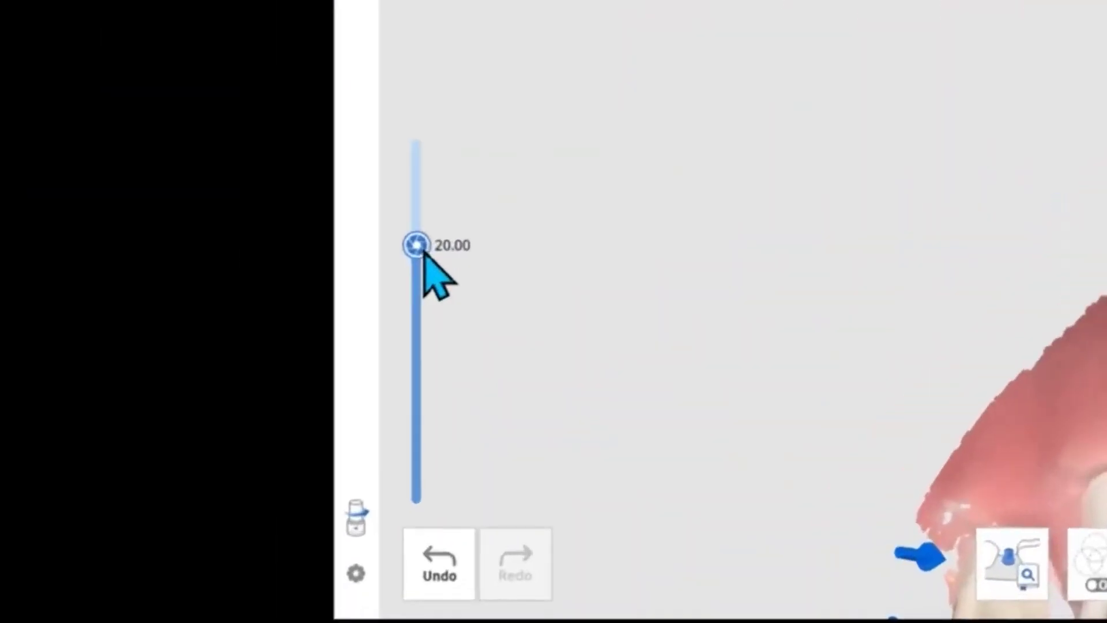
{"action": "left_click_drag", "start_coordinate": [423, 244], "coordinate": [424, 180]}
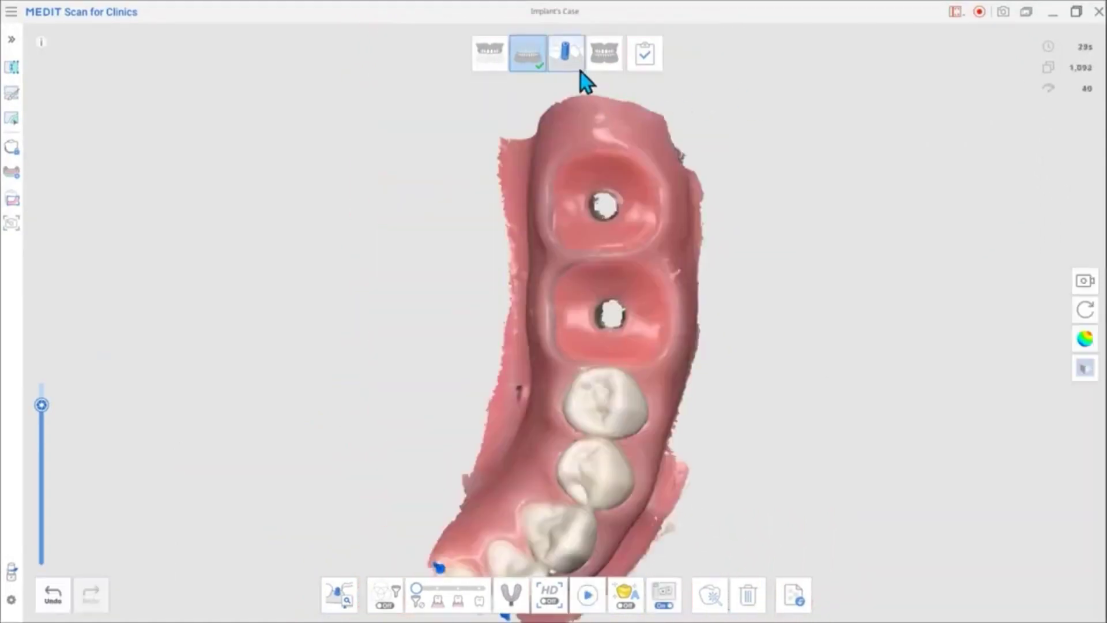
{"action": "left_click", "coordinate": [580, 71]}
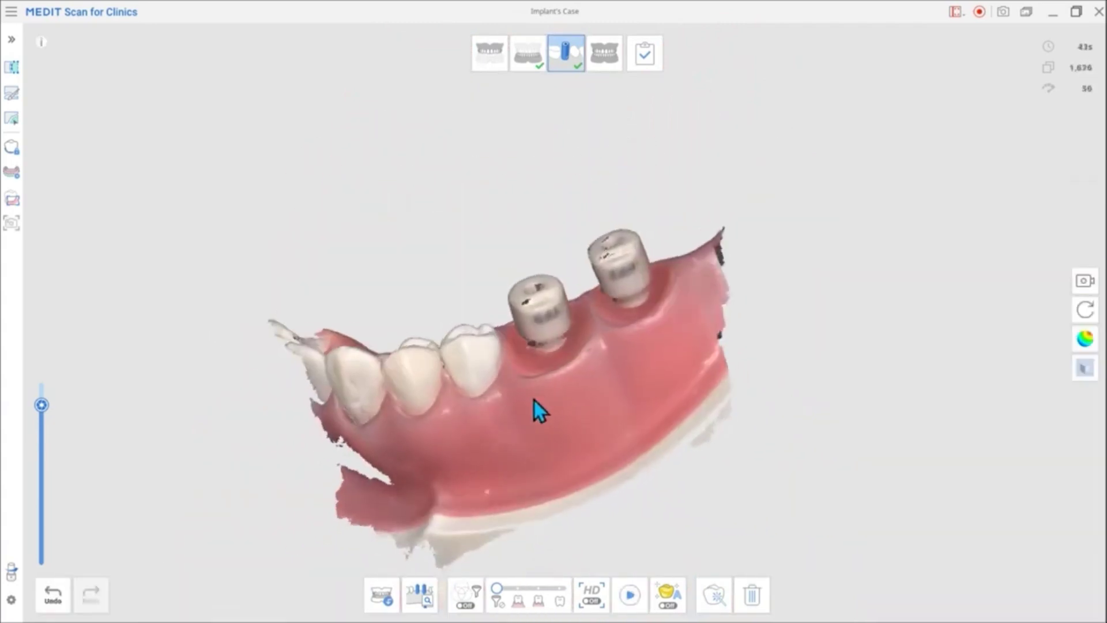
- Orbit the lower-arch model to inspect the scan bodies at 36 and 37
{"action": "right_click_drag", "start_coordinate": [533, 401], "coordinate": [444, 405]}
{"action": "right_click_drag", "start_coordinate": [669, 411], "coordinate": [658, 413]}
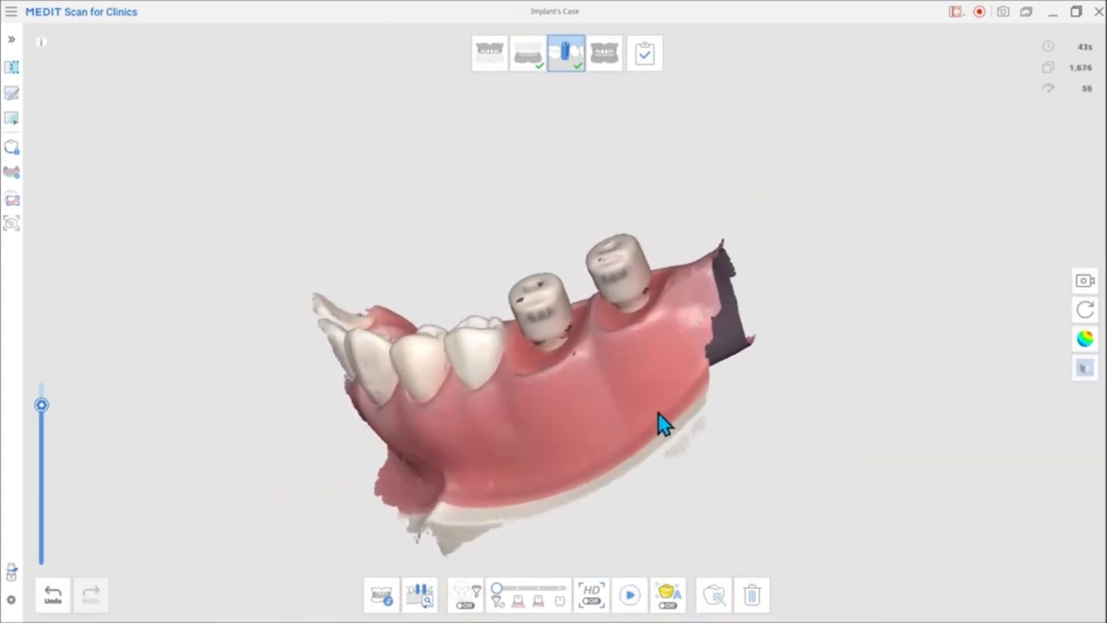
- Start A.I. Scan Body Matching and pick Dentium SuperLine 6010 Hex from the library
{"action": "left_click", "coordinate": [424, 595]}
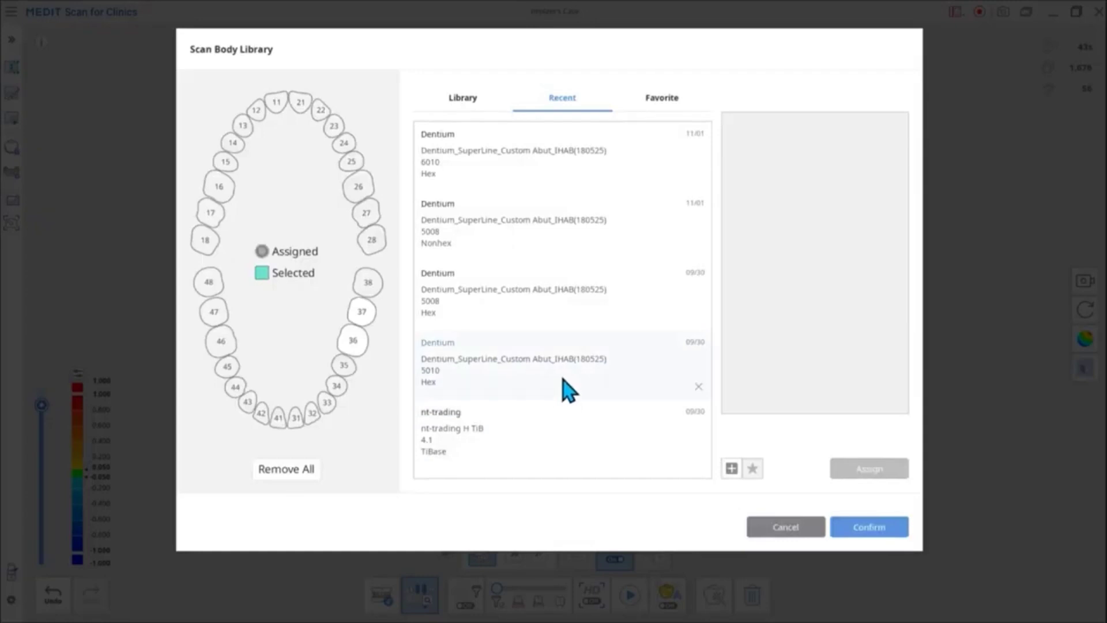
{"action": "left_click", "coordinate": [485, 103]}
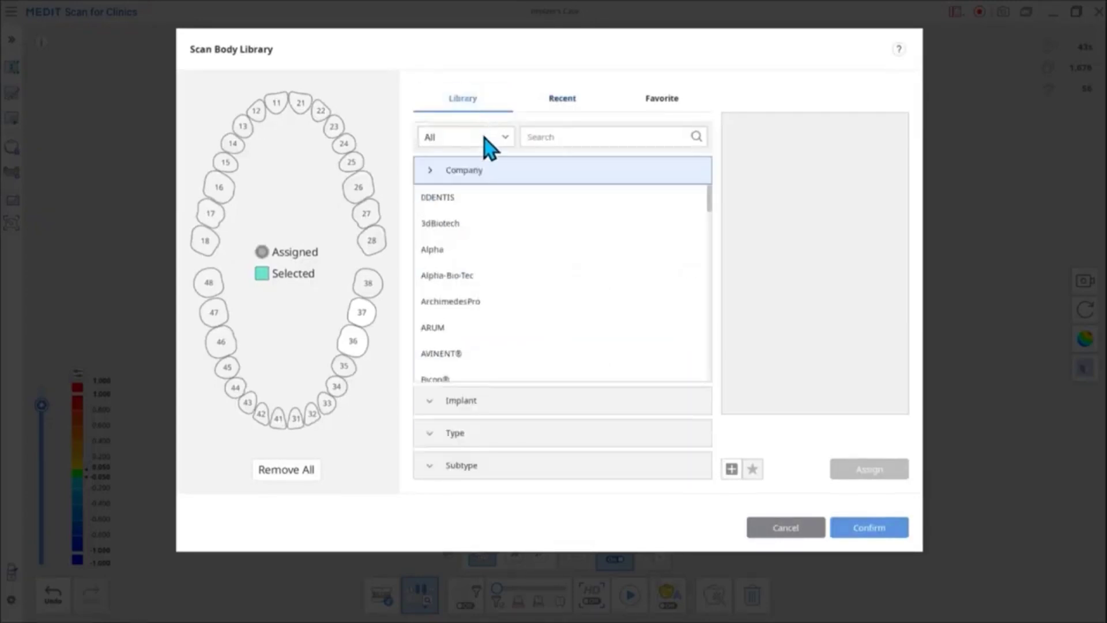
{"action": "scroll", "coordinate": [536, 276], "scroll_direction": "down", "scroll_amount": 5}
{"action": "left_click", "coordinate": [560, 346]}
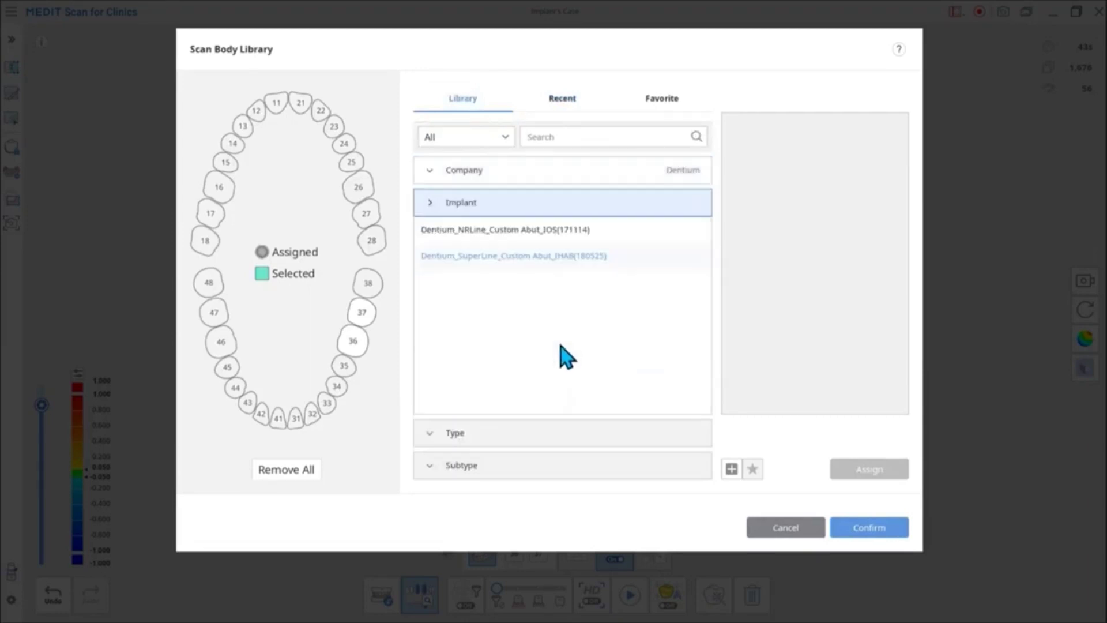
{"action": "left_click", "coordinate": [578, 260]}
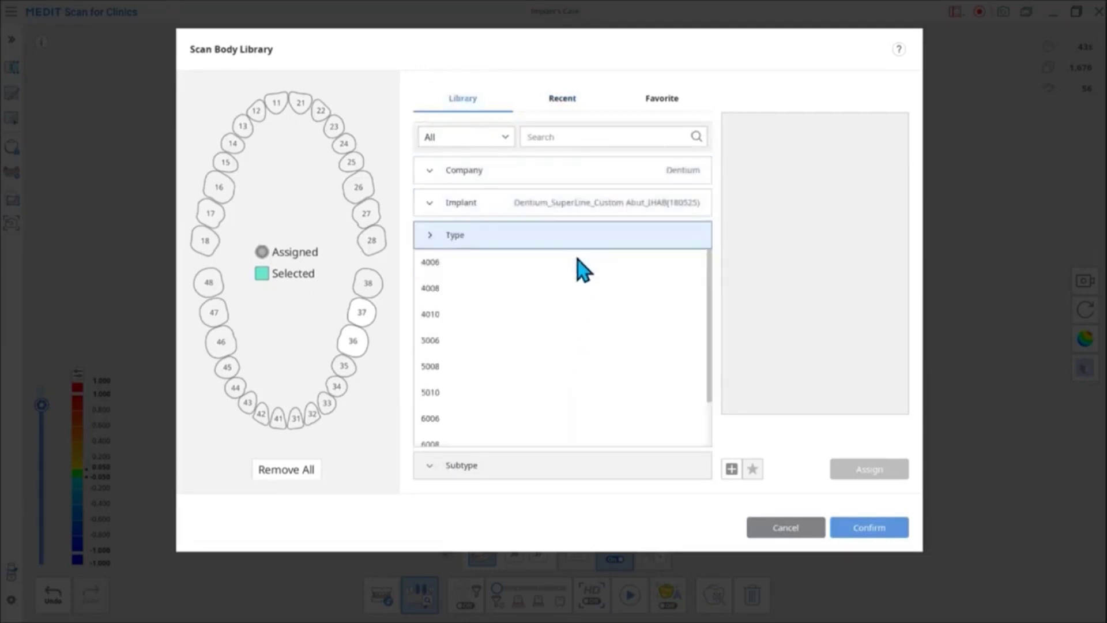
{"action": "scroll", "coordinate": [519, 415], "scroll_direction": "down", "scroll_amount": 2}
{"action": "left_click", "coordinate": [514, 418]}
{"action": "left_click", "coordinate": [490, 300]}
{"action": "right_click_drag", "start_coordinate": [811, 313], "coordinate": [802, 338]}
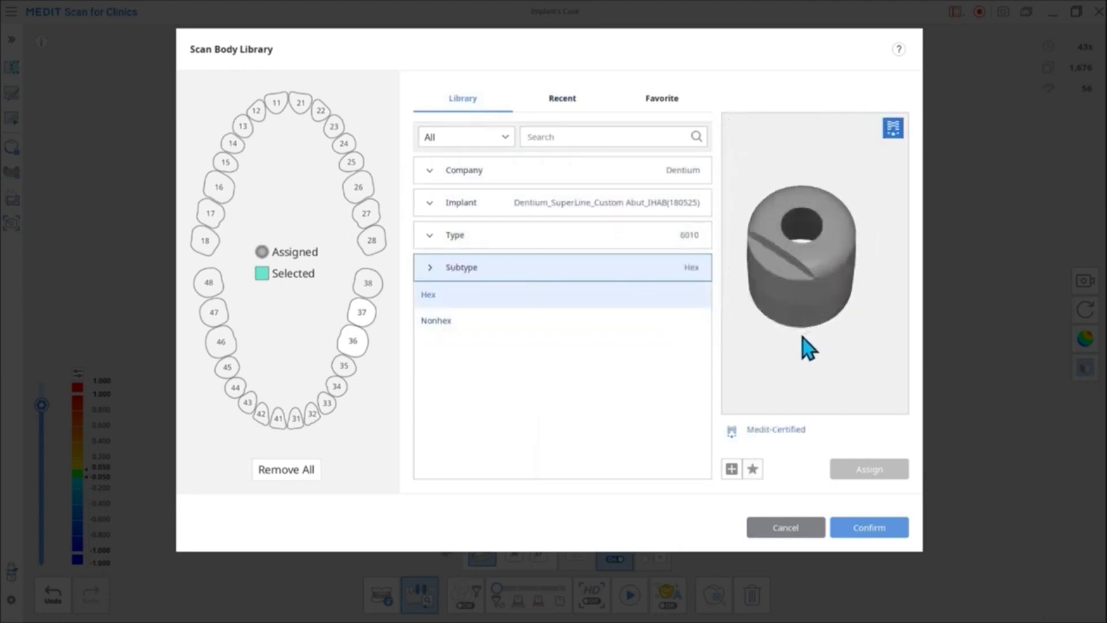
- Assign the scan body to teeth 36 and 37 and confirm the assignments
{"action": "left_click", "coordinate": [355, 343]}
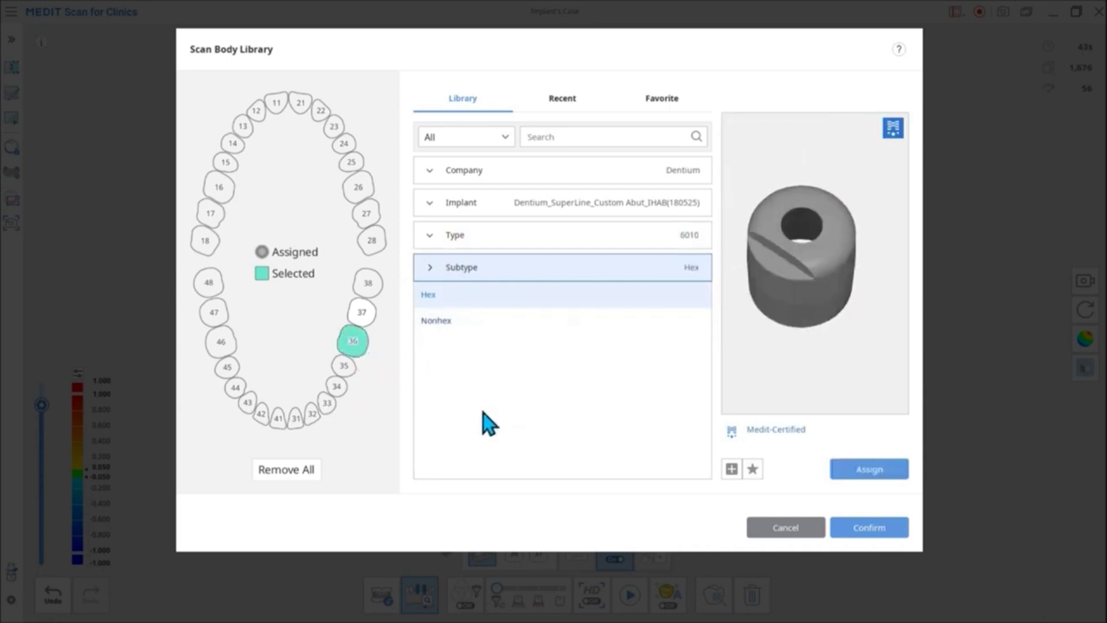
{"action": "left_click", "coordinate": [881, 478]}
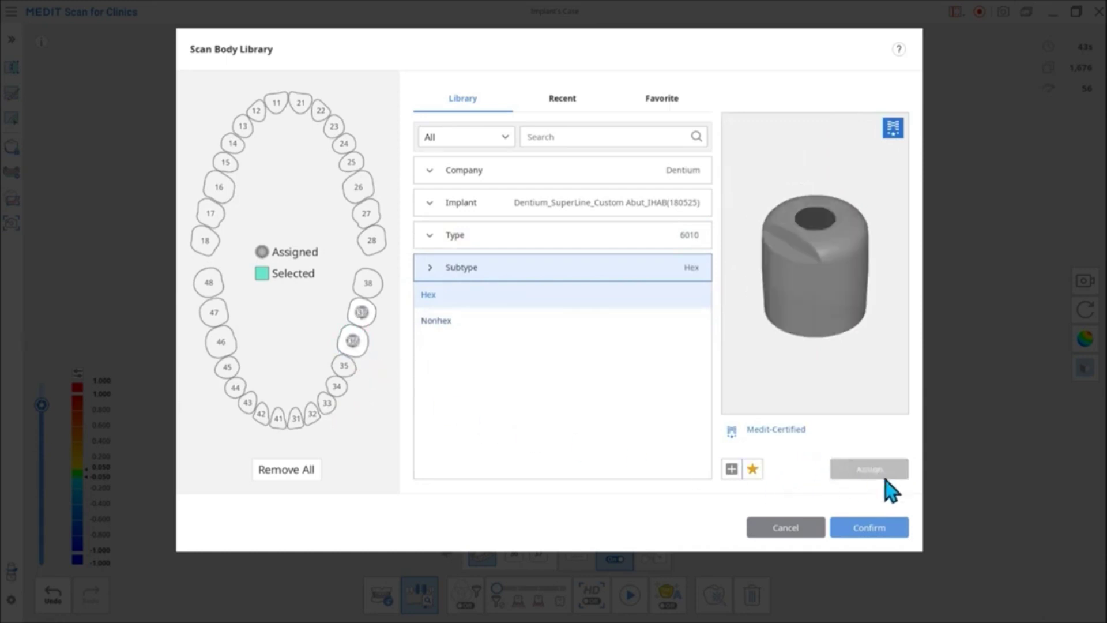
{"action": "left_click", "coordinate": [894, 530]}
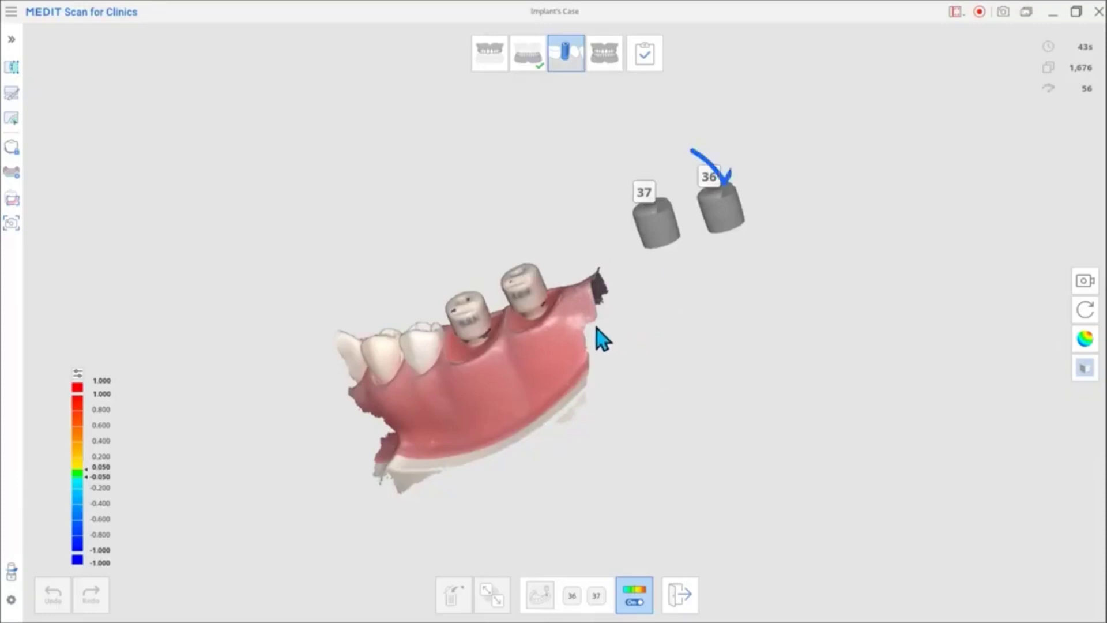
- Align library scan body 37 to its scanned abutment with a pair of matching points
{"action": "left_click_drag", "start_coordinate": [596, 332], "coordinate": [686, 342]}
{"action": "right_click_drag", "start_coordinate": [687, 341], "coordinate": [728, 303]}
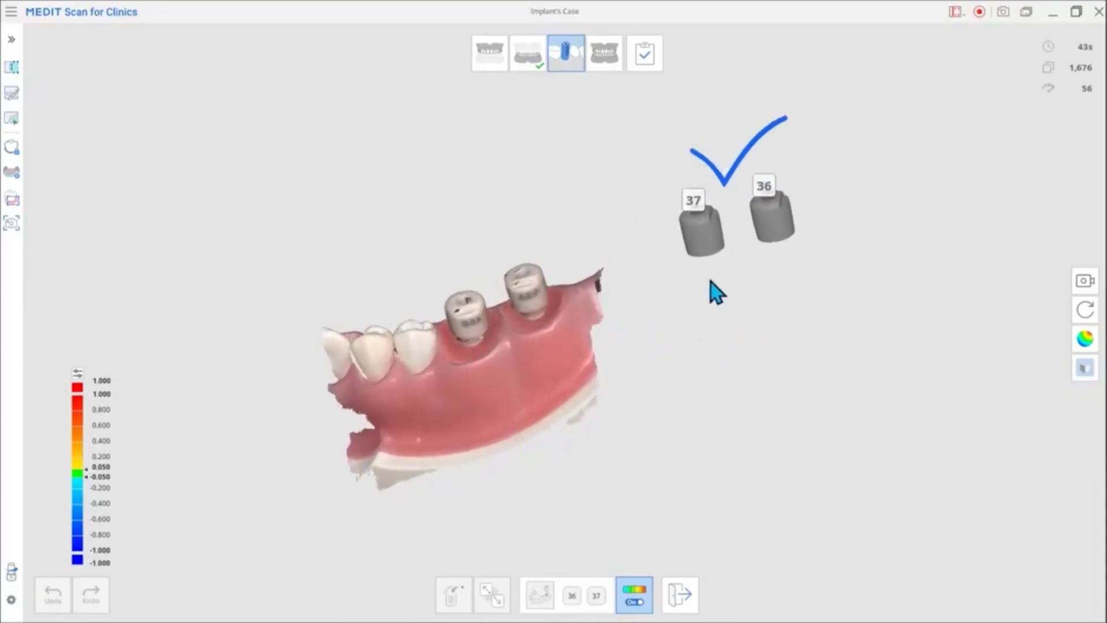
{"action": "left_click", "coordinate": [691, 242]}
{"action": "scroll", "coordinate": [577, 300], "scroll_direction": "up", "scroll_amount": 5}
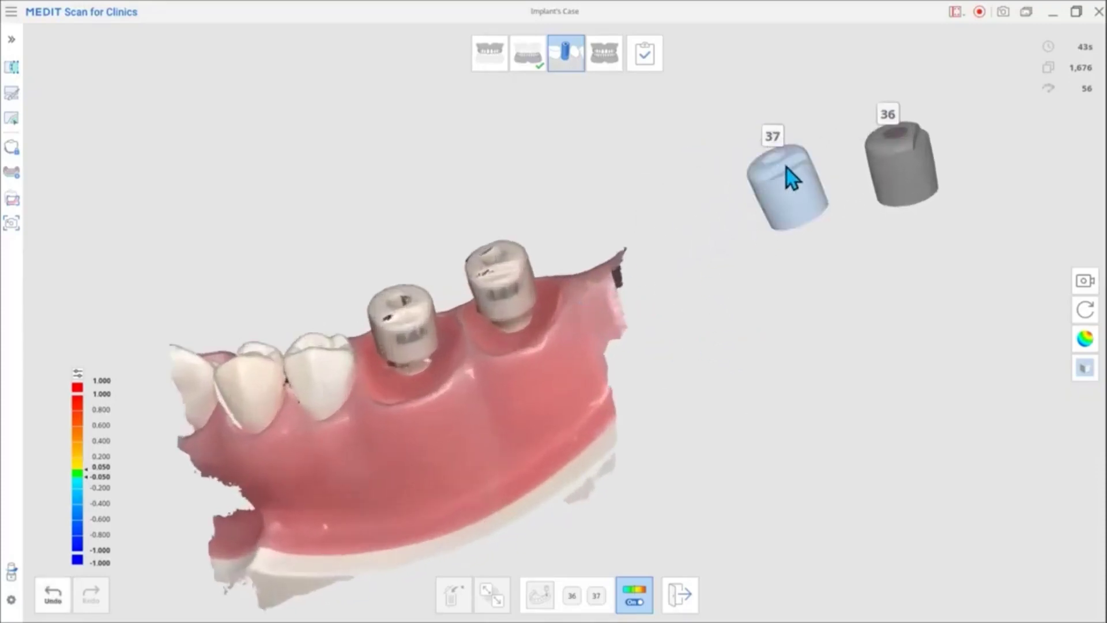
{"action": "left_click", "coordinate": [786, 170]}
{"action": "left_click", "coordinate": [403, 315]}
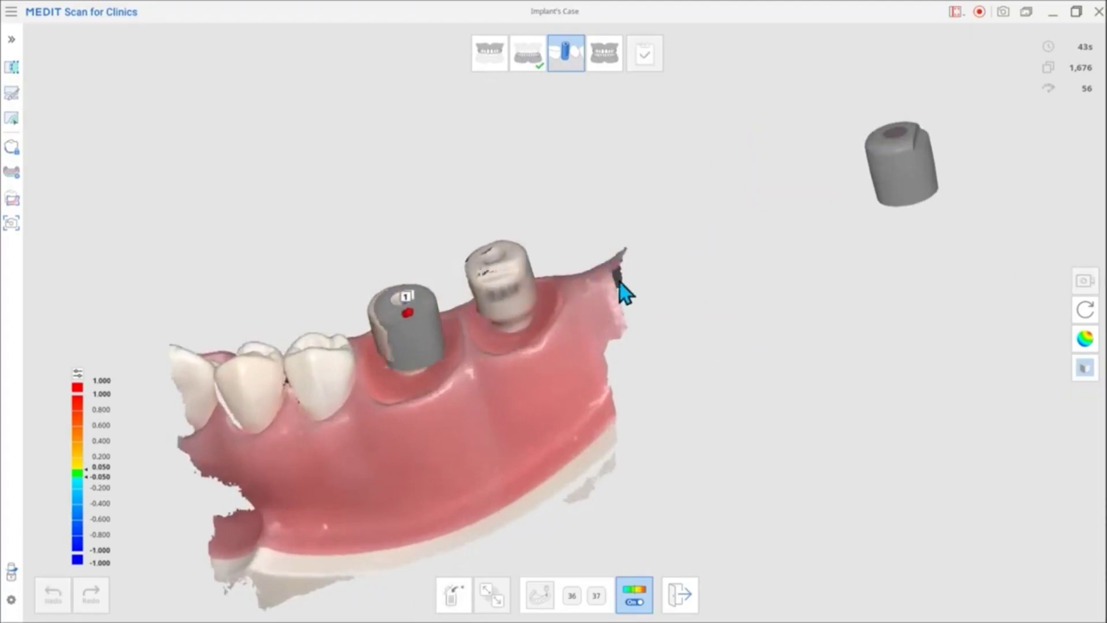
- Align library scan body 36 to the other abutment with matching points
{"action": "scroll", "coordinate": [778, 240], "scroll_direction": "up", "scroll_amount": 3}
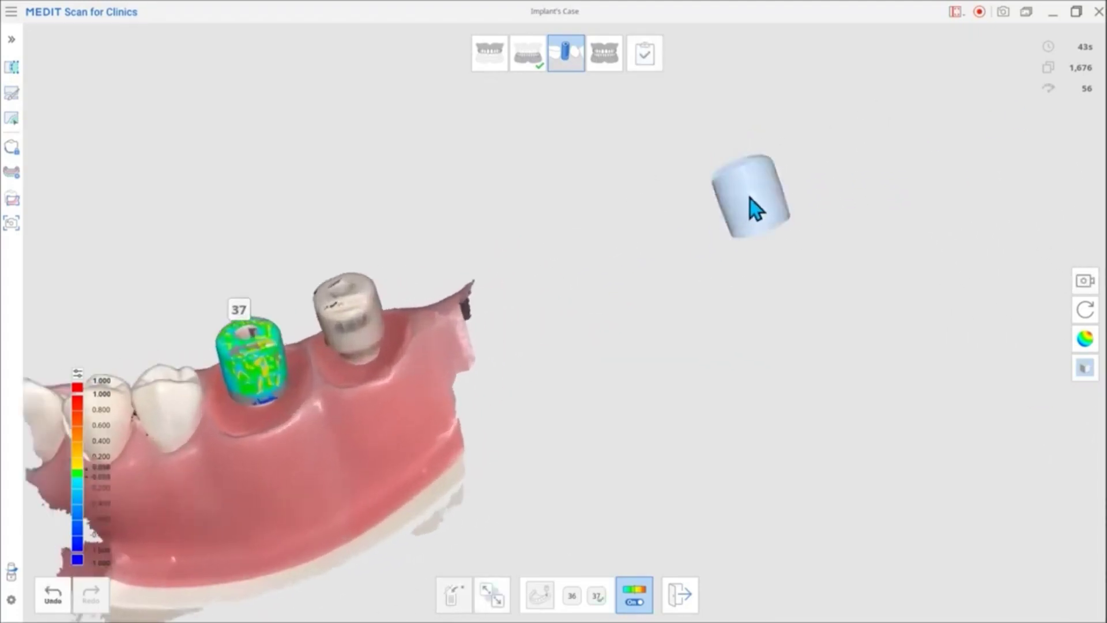
{"action": "scroll", "coordinate": [761, 208], "scroll_direction": "down", "scroll_amount": 3}
{"action": "left_click", "coordinate": [768, 196]}
{"action": "left_click", "coordinate": [448, 293]}
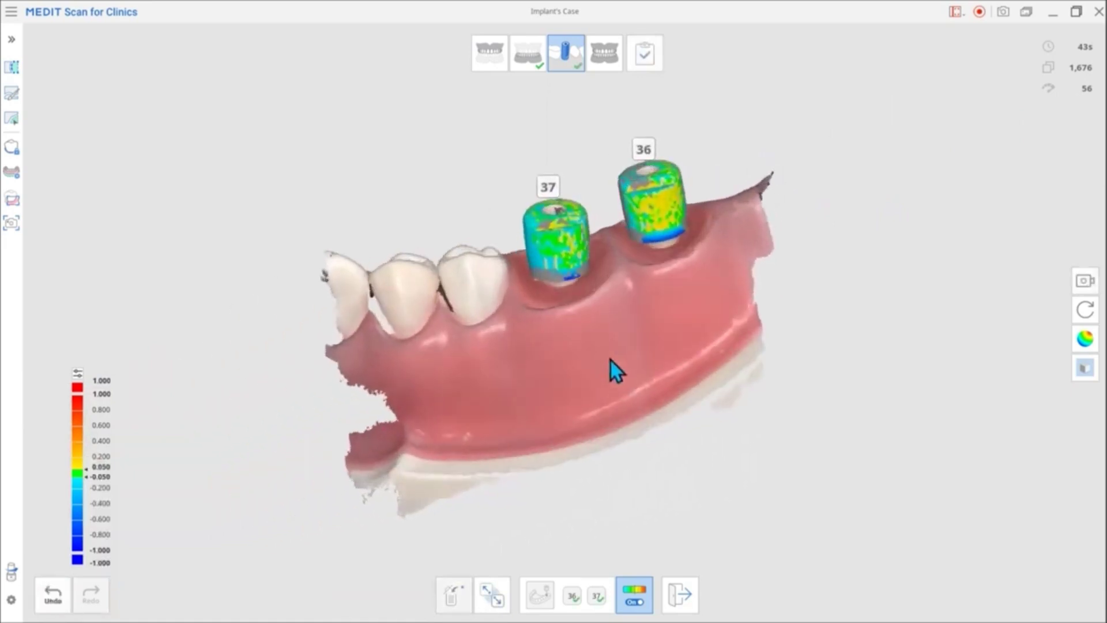
- Toggle the deviation colour map off and on to check the fit
{"action": "left_click", "coordinate": [639, 602]}
{"action": "left_click", "coordinate": [640, 602]}
{"action": "left_click", "coordinate": [640, 602]}
{"action": "left_click", "coordinate": [640, 602]}
{"action": "right_click_drag", "start_coordinate": [662, 393], "coordinate": [663, 300]}
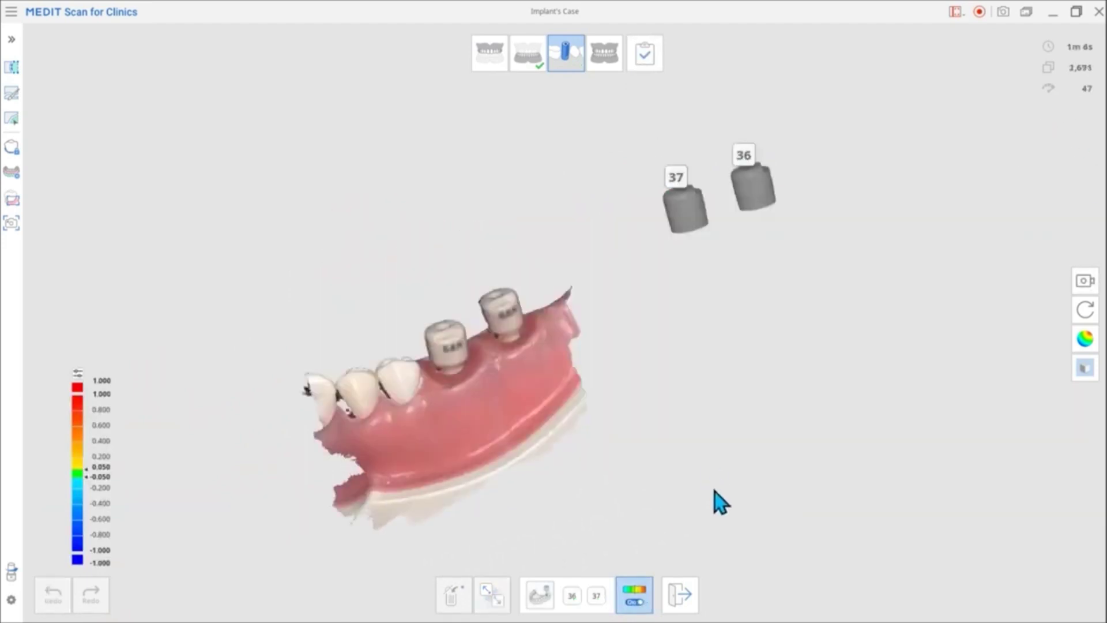
- Exit scan body matching, finish scanning, and start processing with the middle option
{"action": "left_click", "coordinate": [681, 594]}
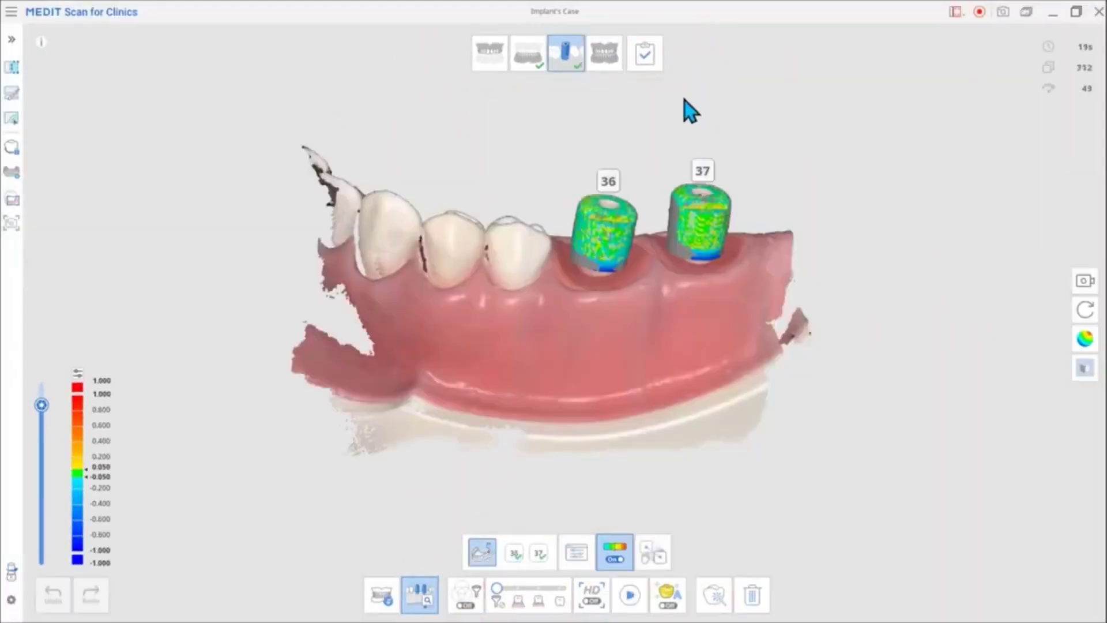
{"action": "left_click", "coordinate": [646, 55]}
{"action": "left_click", "coordinate": [556, 354]}
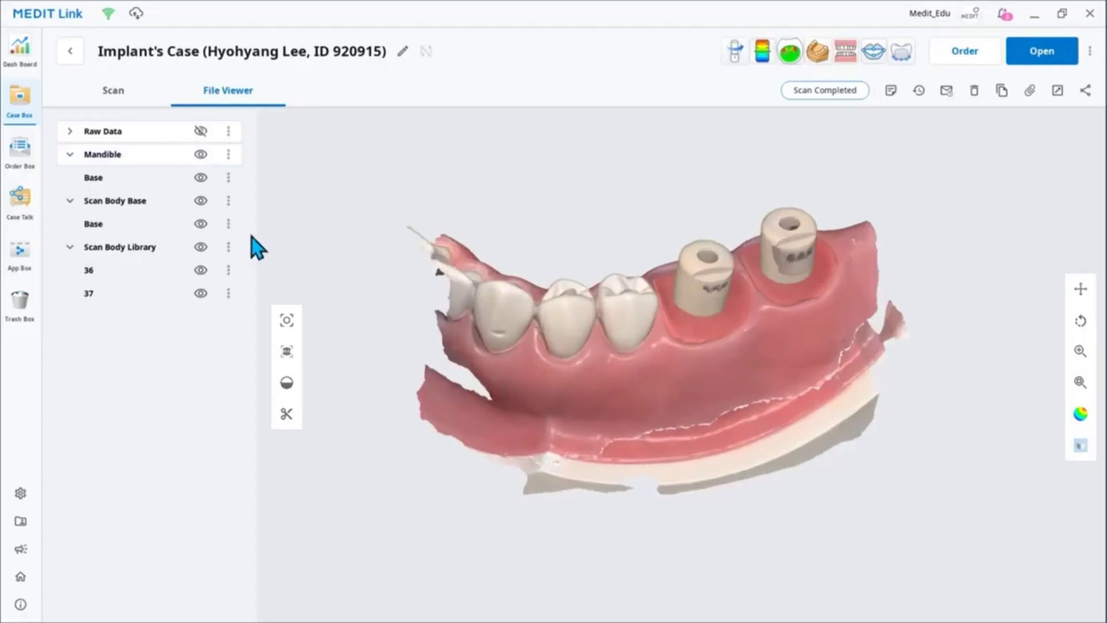
- Toggle the Scan Body Base, Mandible Base and Scan Body Library layers, ending with all visible
{"action": "left_click", "coordinate": [201, 200]}
{"action": "left_click", "coordinate": [201, 200]}
{"action": "left_click", "coordinate": [201, 200]}
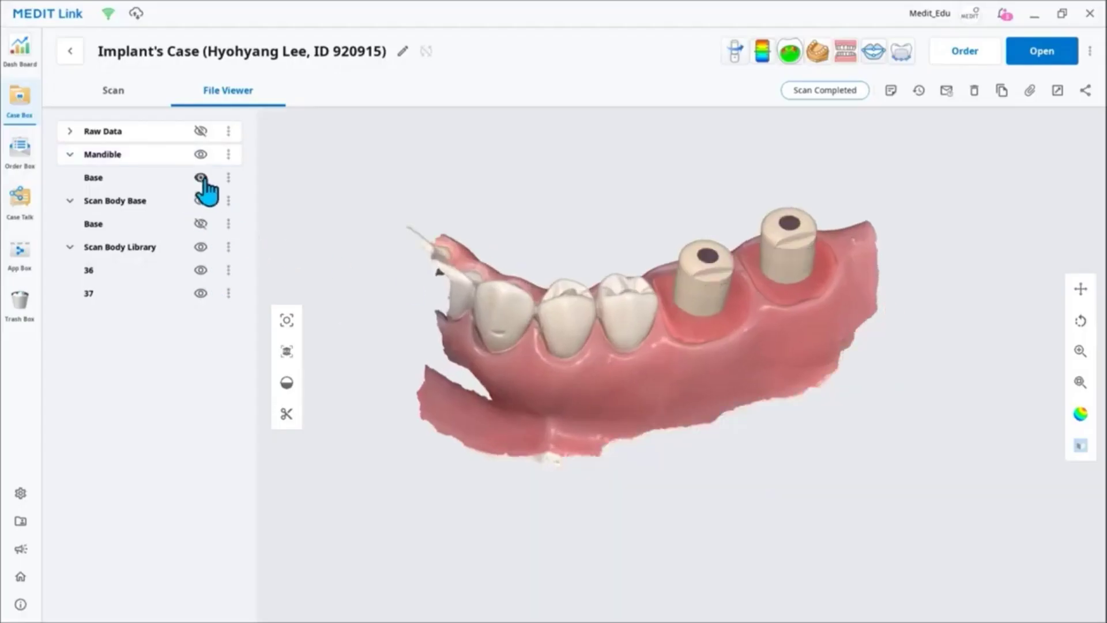
{"action": "left_click", "coordinate": [201, 177]}
{"action": "left_click", "coordinate": [200, 177]}
{"action": "left_click", "coordinate": [200, 247]}
{"action": "left_click", "coordinate": [200, 223]}
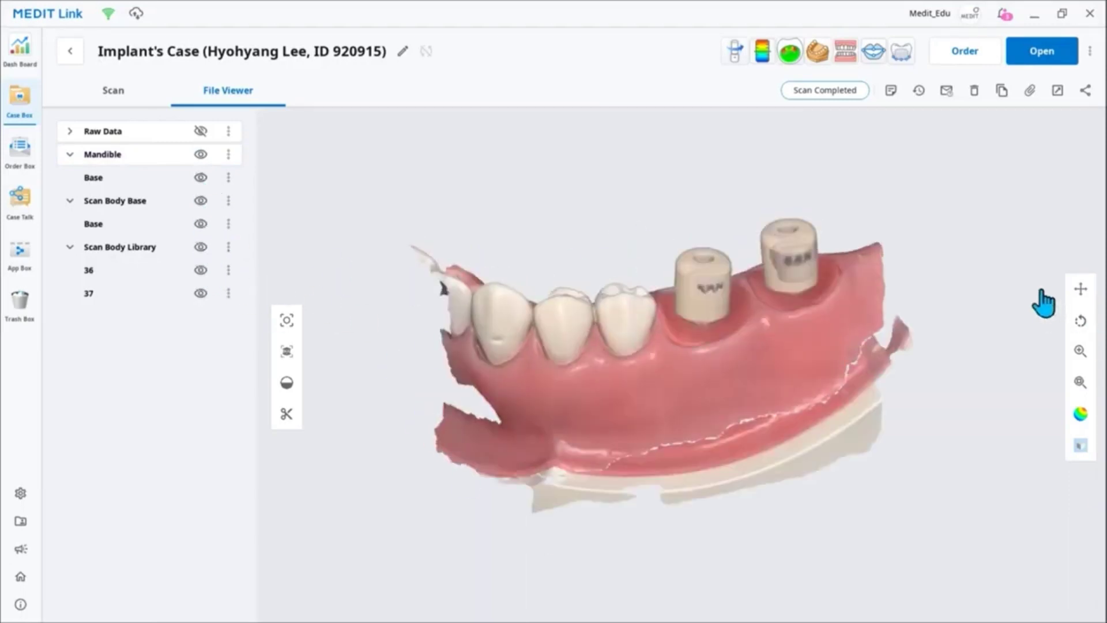
- Open the order to medit lab1 and review the zirconia abutments for 36 and 37, KRW 1,000,000 total, and the scan-body memo
{"action": "left_click", "coordinate": [972, 57]}
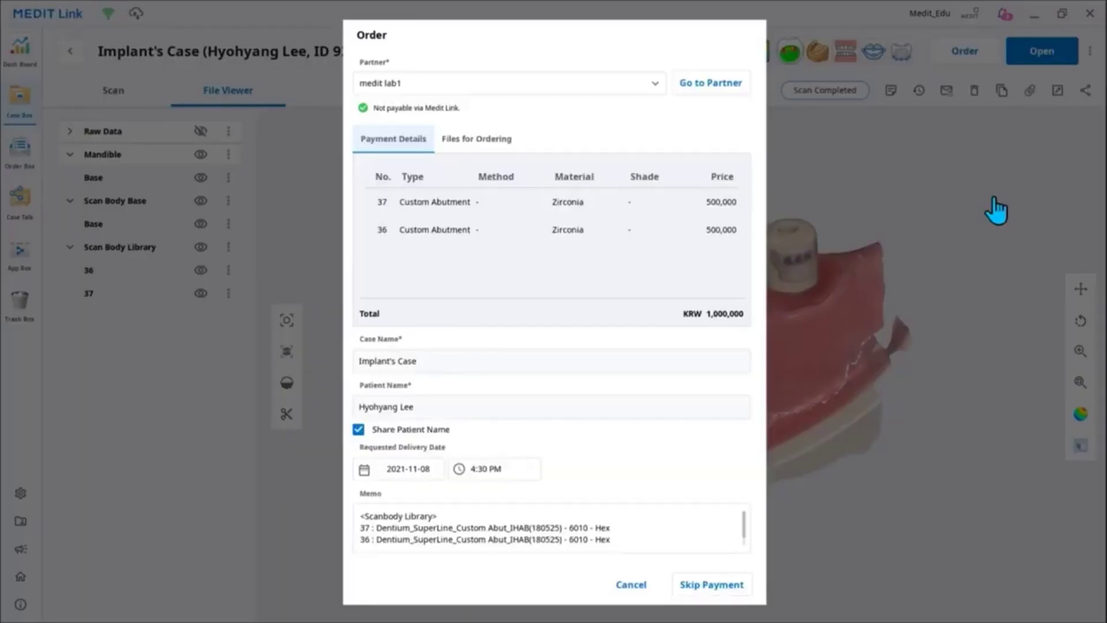
{"action": "scroll", "coordinate": [690, 536], "scroll_direction": "down", "scroll_amount": 1}
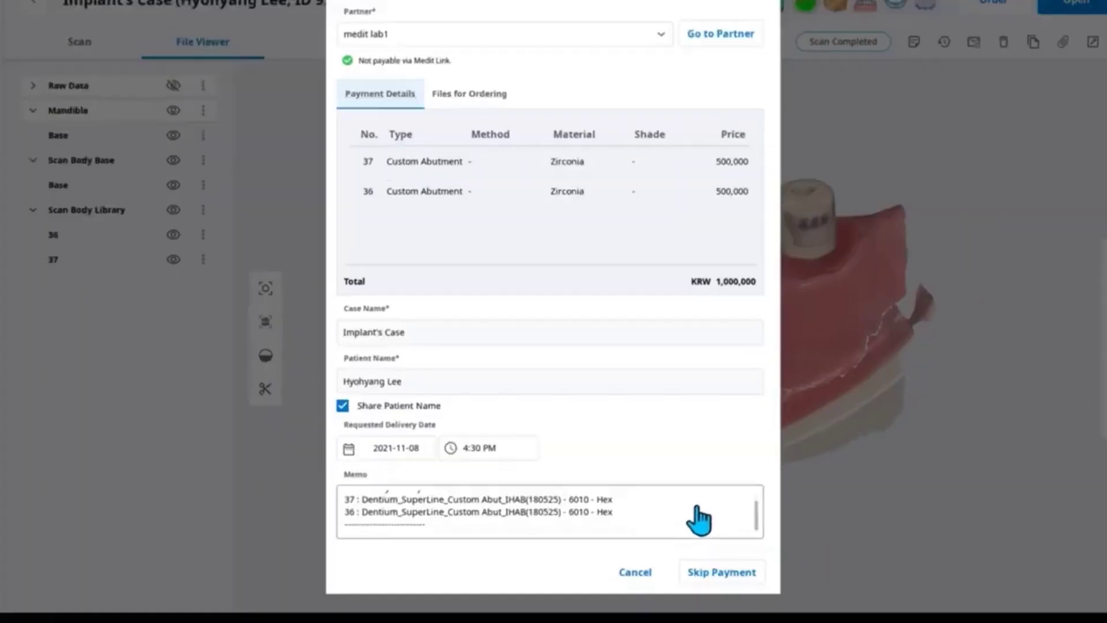
{"action": "scroll", "coordinate": [697, 507], "scroll_direction": "up", "scroll_amount": 1}
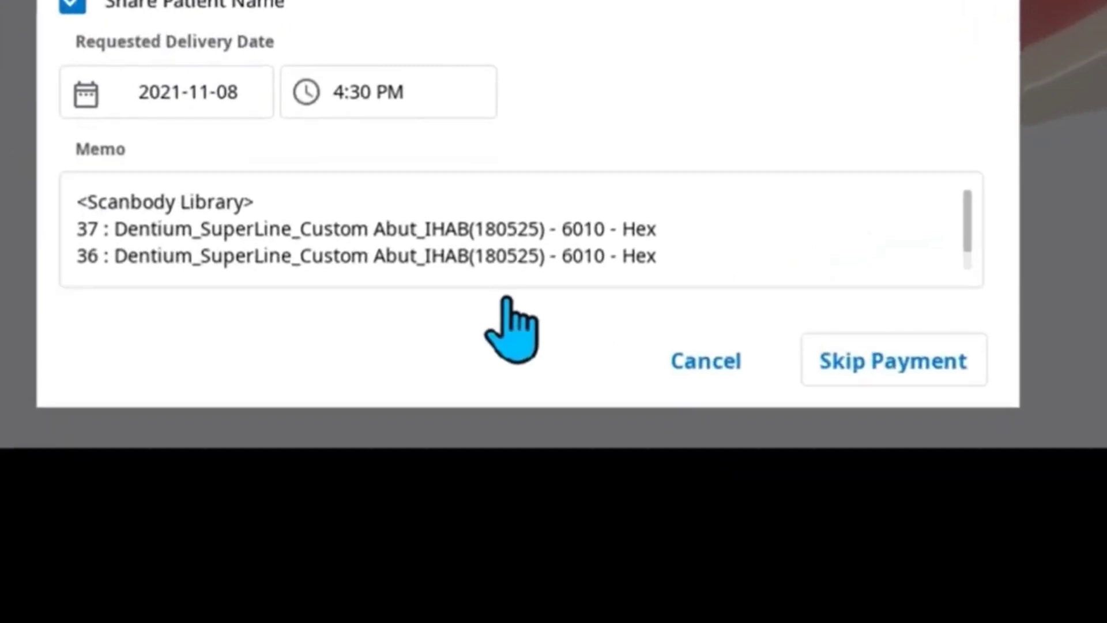